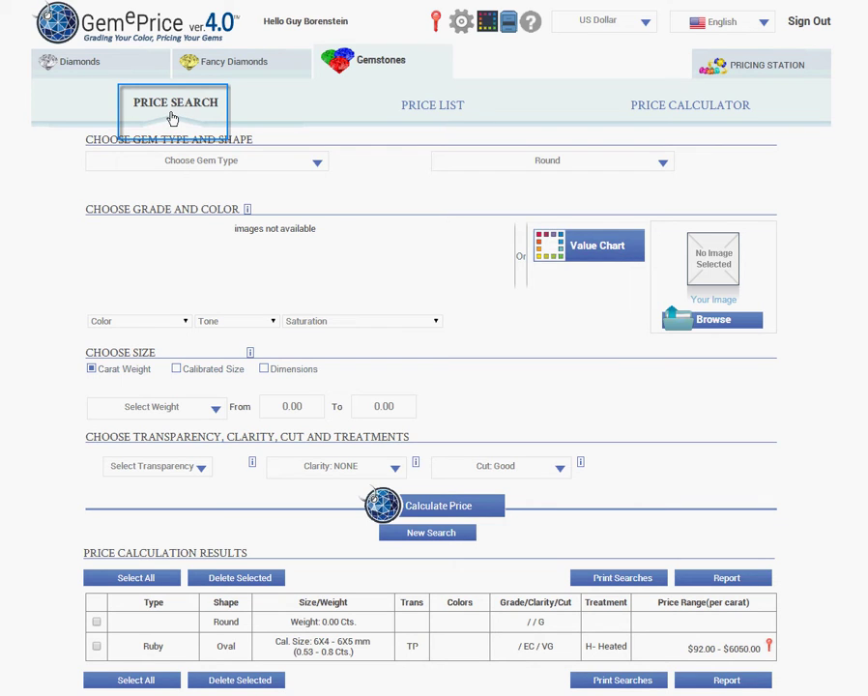
Choose Ruby as the gem type and Oval as the shape for the price search
left_click(197, 165)
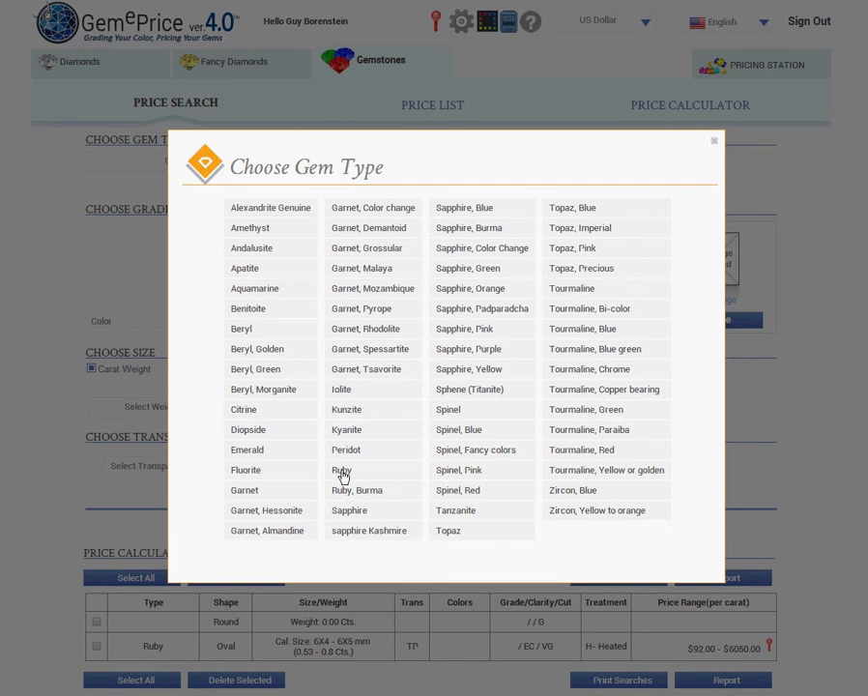
left_click(341, 470)
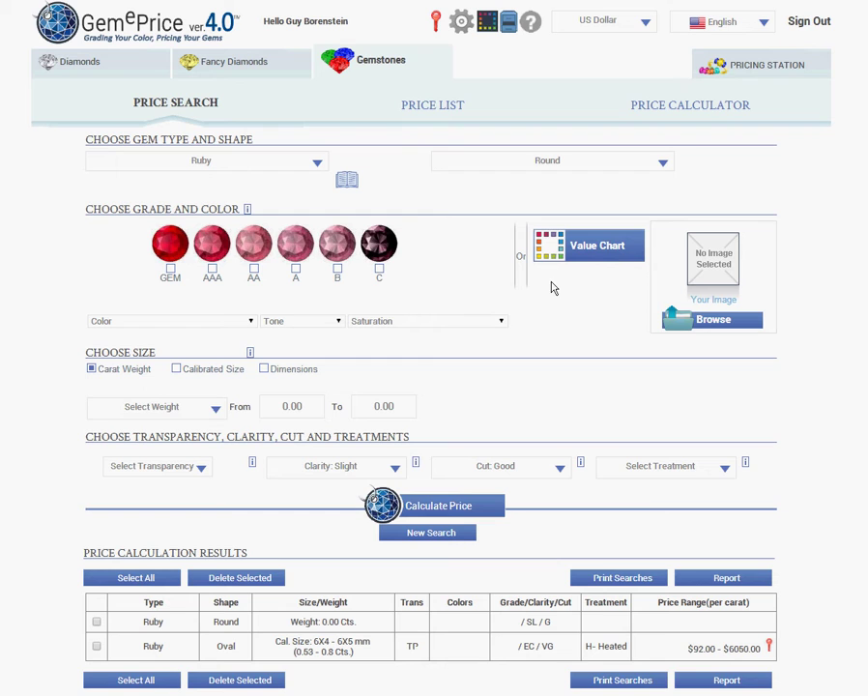
left_click(548, 164)
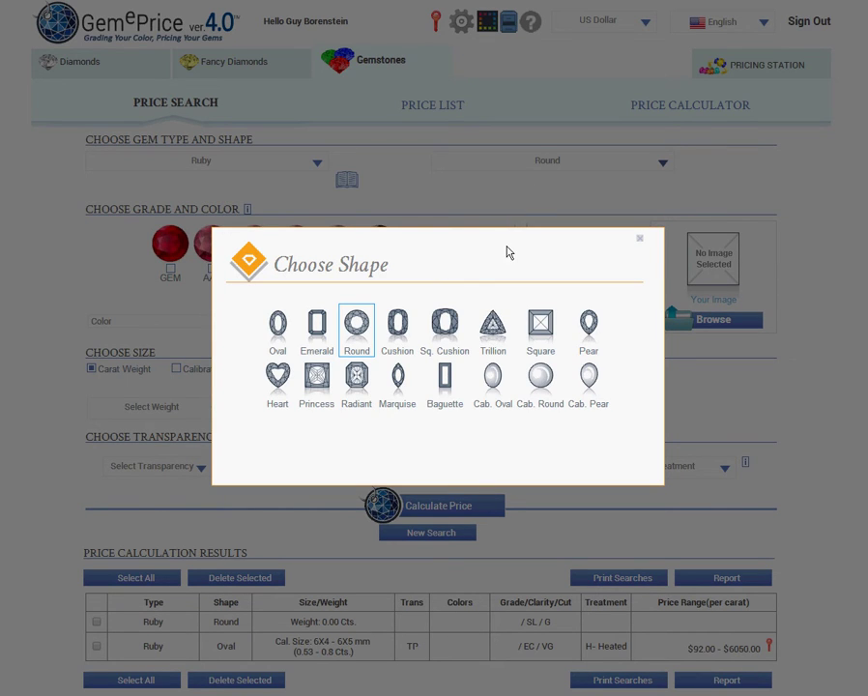
left_click(277, 328)
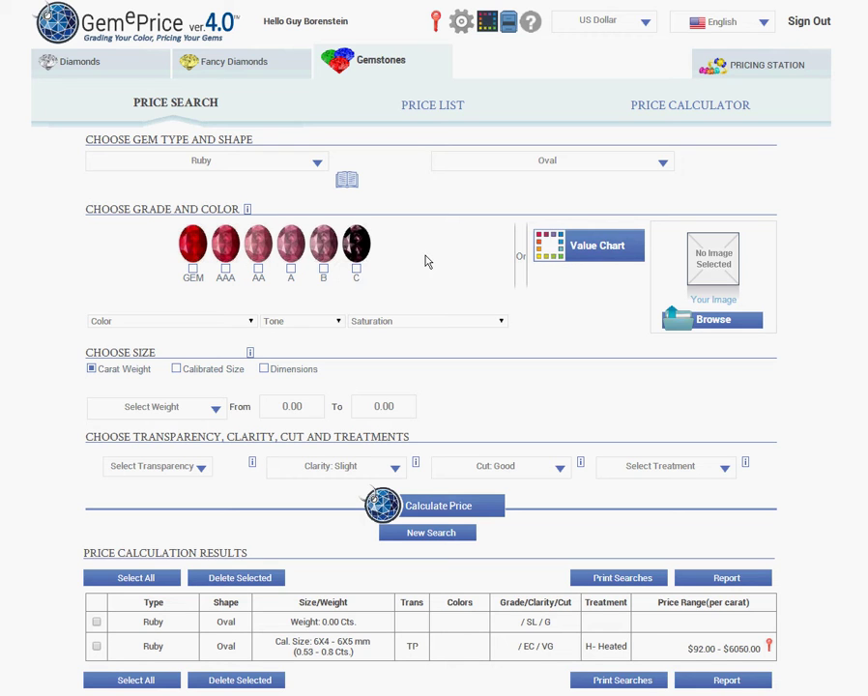
Pick the AAA Pigeon blood red shade (GW_1_3_5) from the value chart, with commercial names shown
left_click(556, 254)
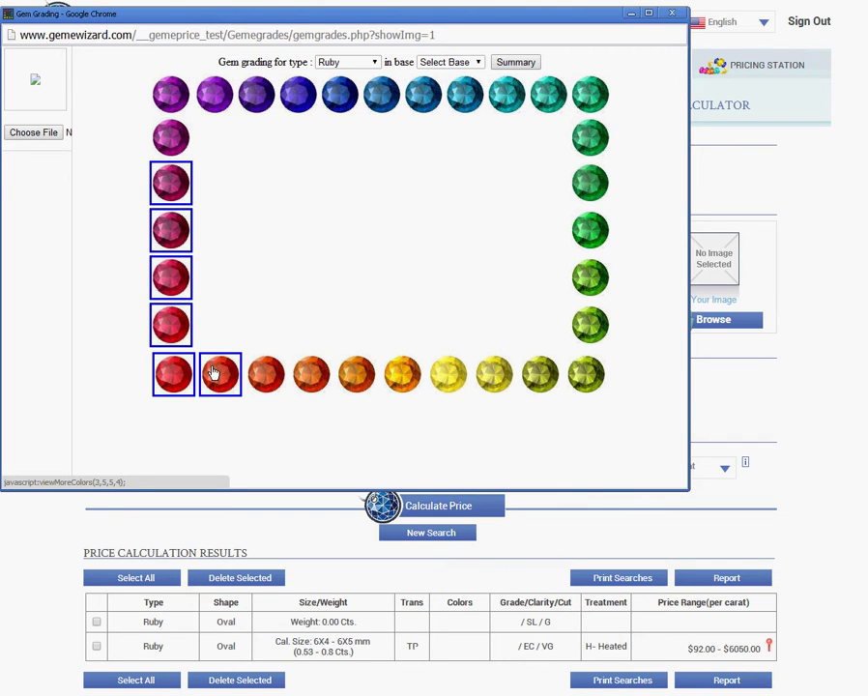
left_click(172, 325)
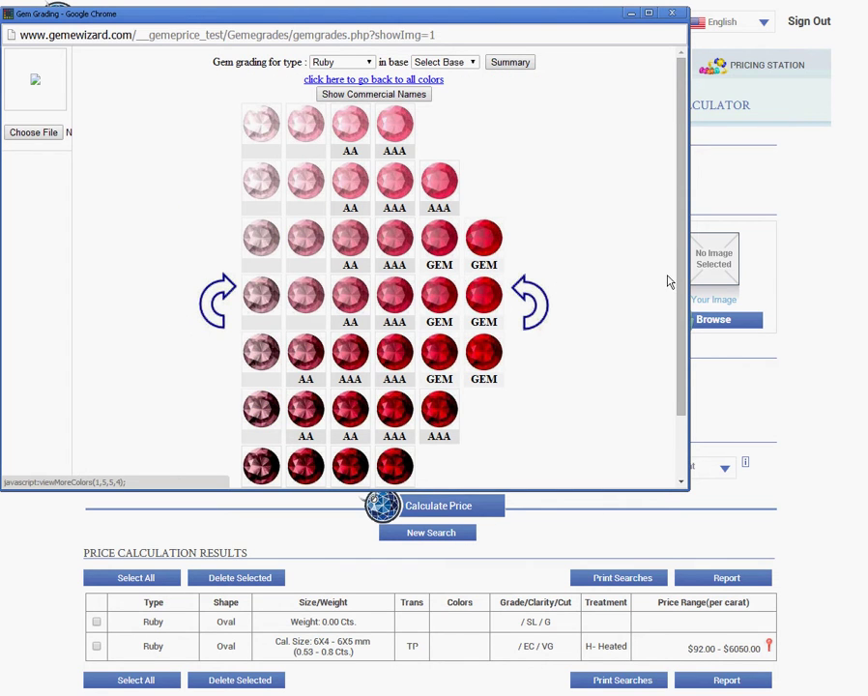
left_click_drag(680, 283, 681, 301)
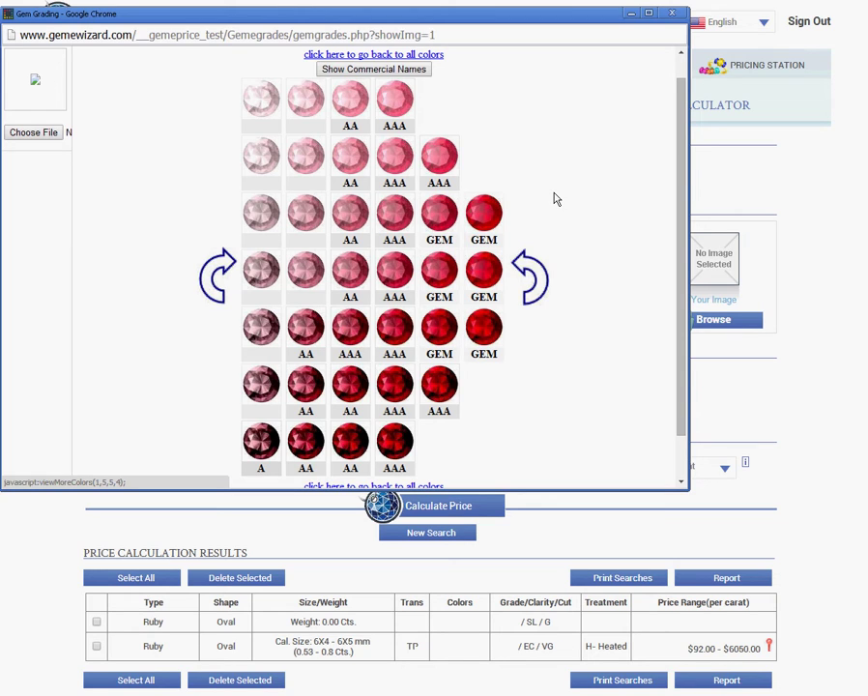
left_click(407, 74)
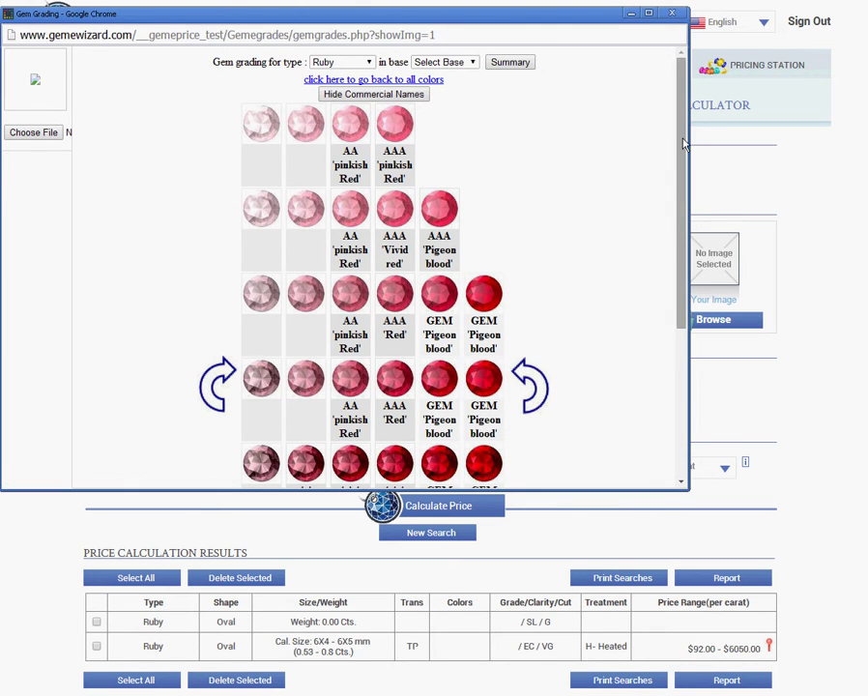
left_click_drag(682, 145, 682, 190)
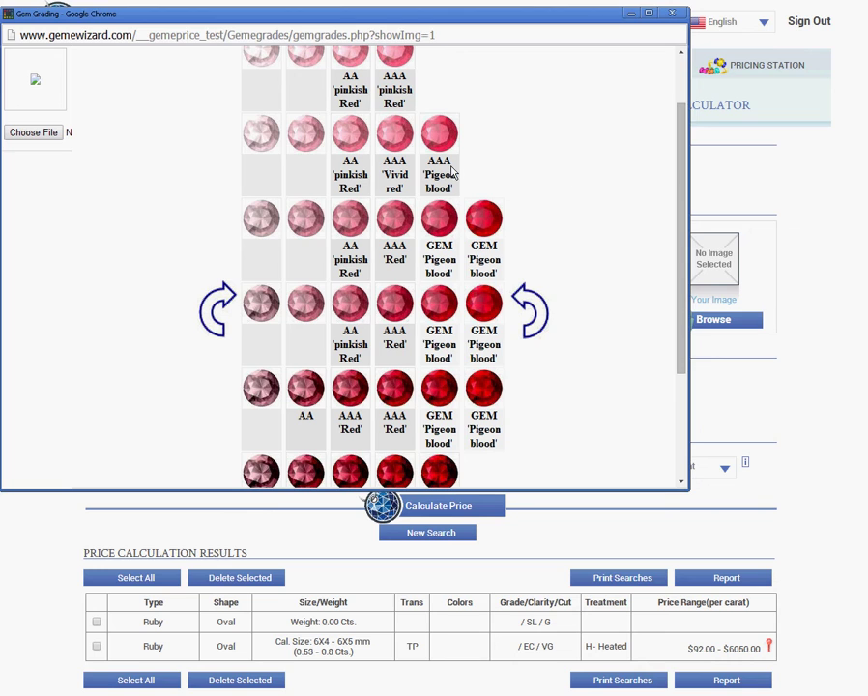
left_click(436, 138)
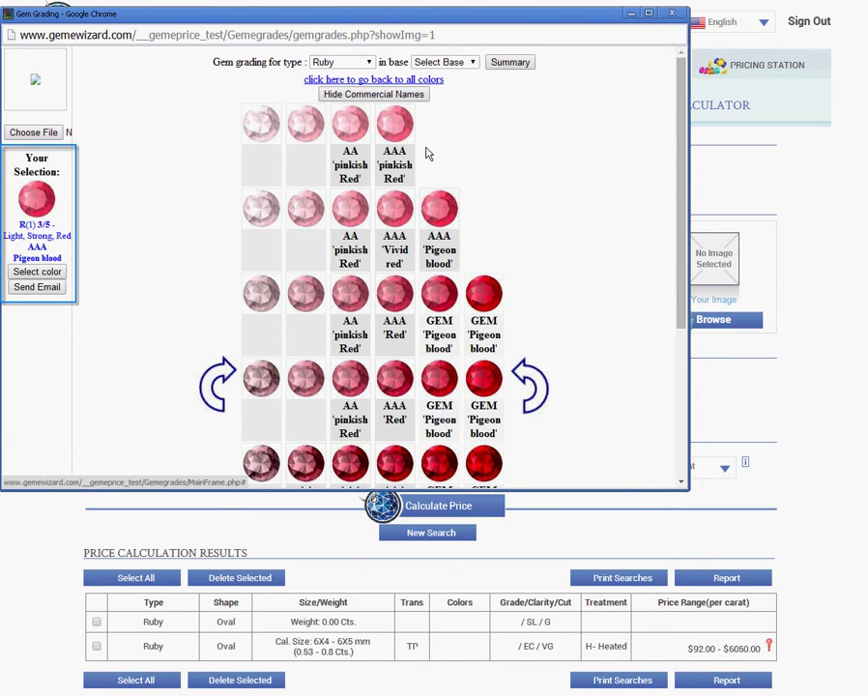
left_click(39, 274)
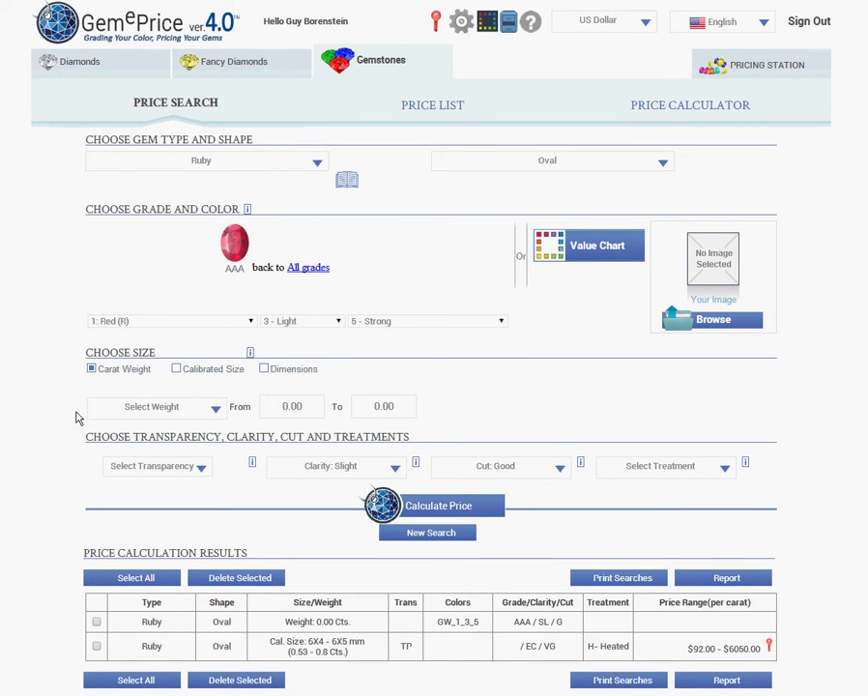
Switch to calibrated sizing and set the size range from 6X4 mm to 6X5 mm
left_click(159, 414)
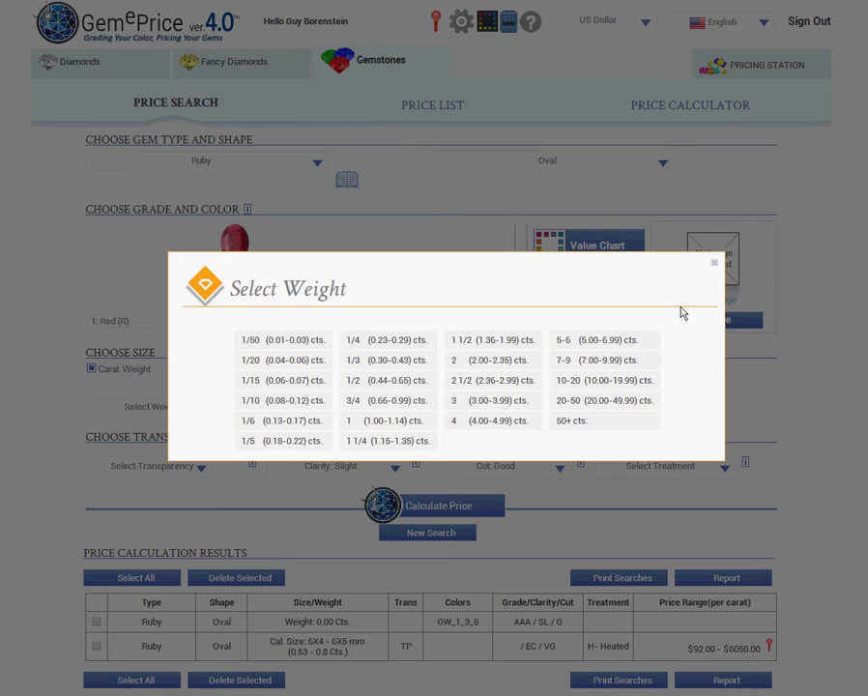
left_click(715, 268)
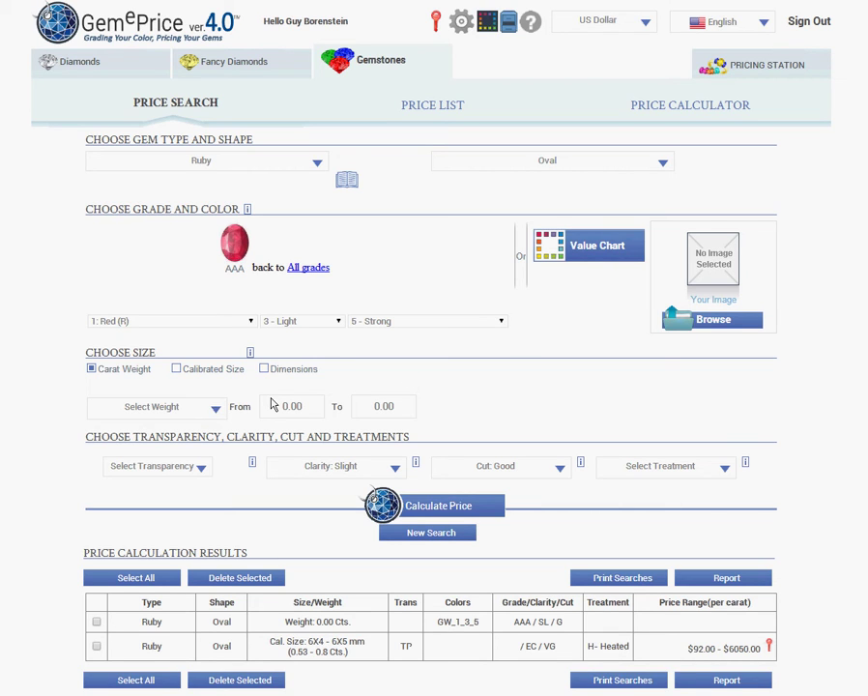
left_click(176, 369)
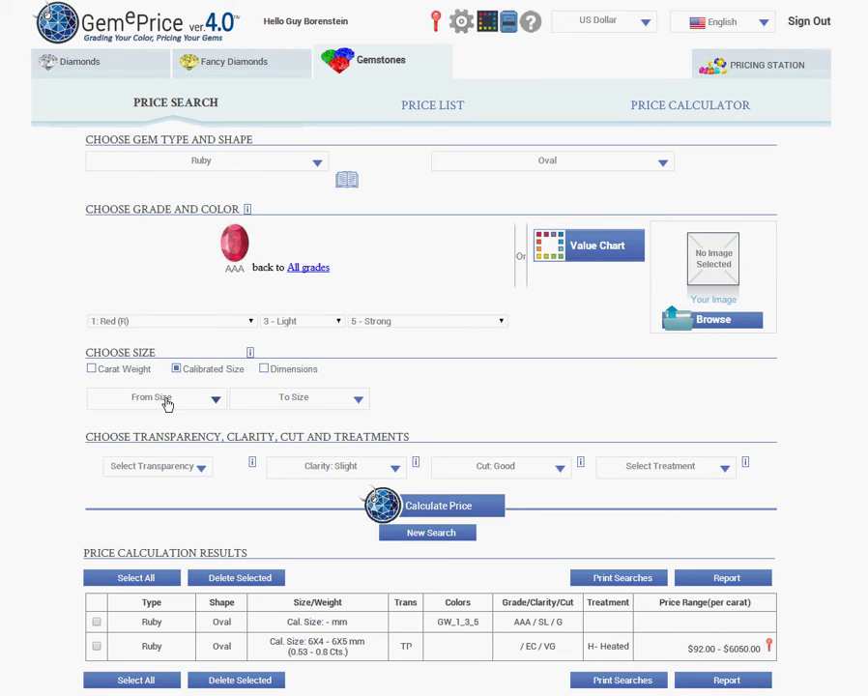
left_click(166, 403)
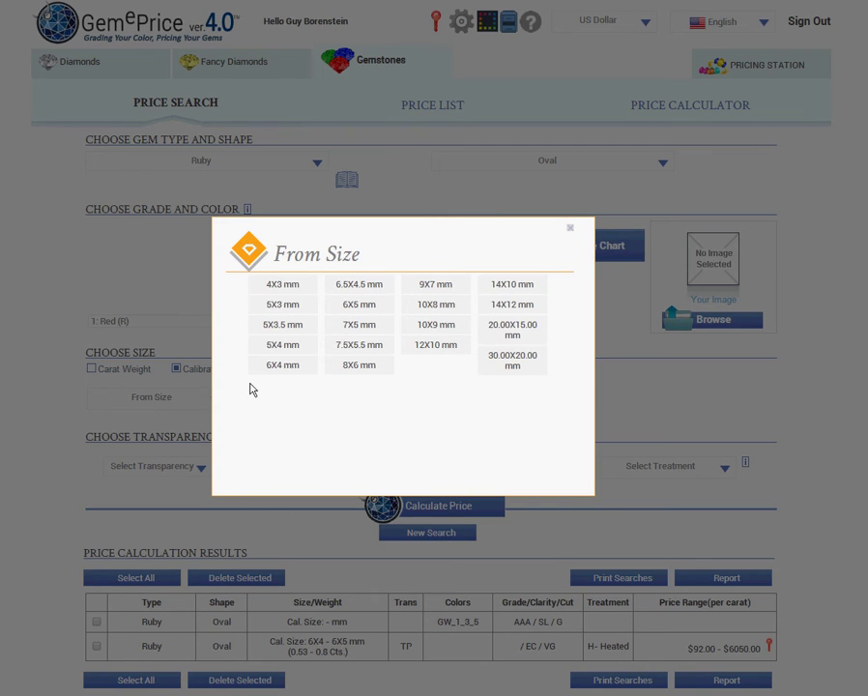
left_click(282, 366)
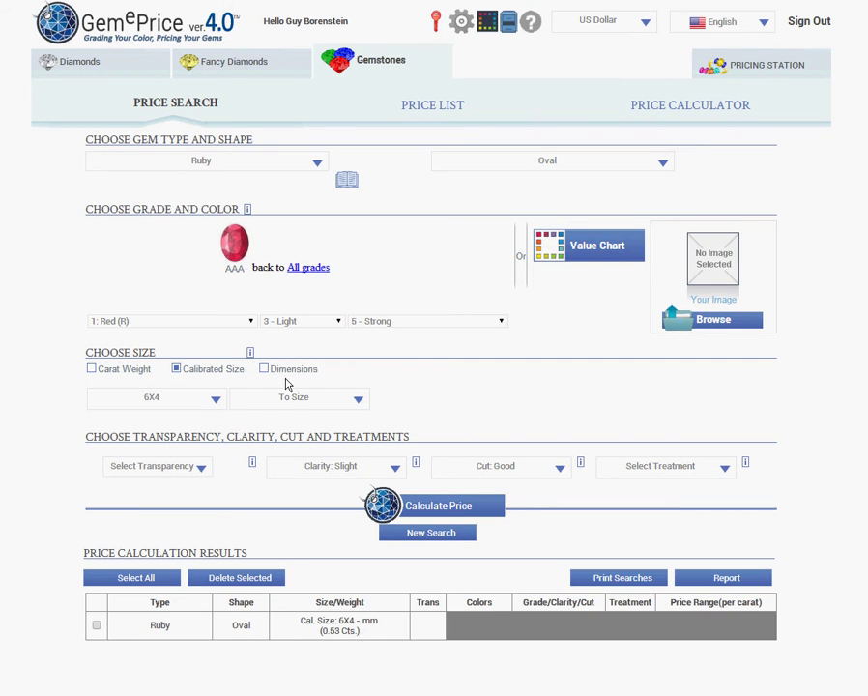
left_click(291, 401)
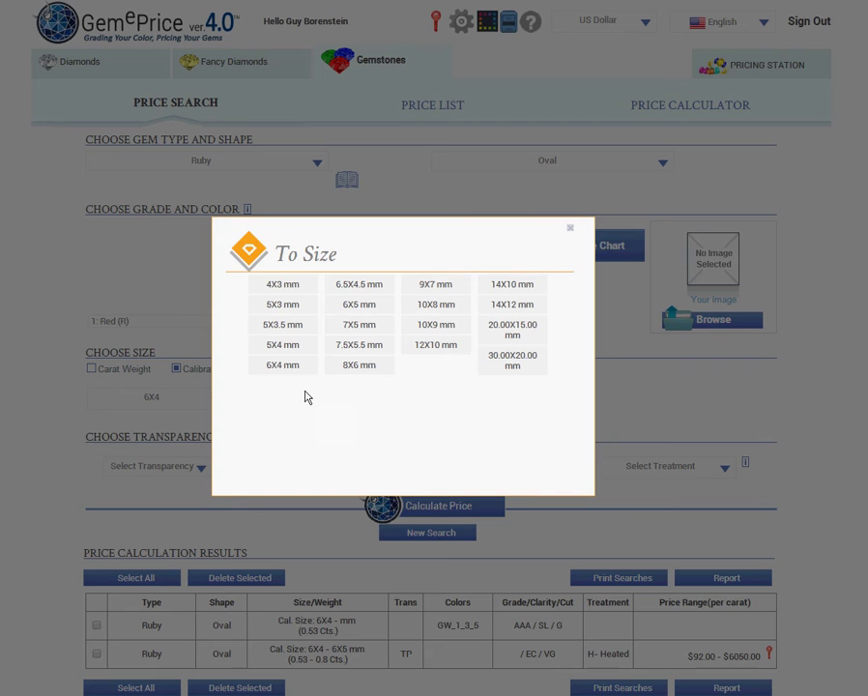
left_click(359, 305)
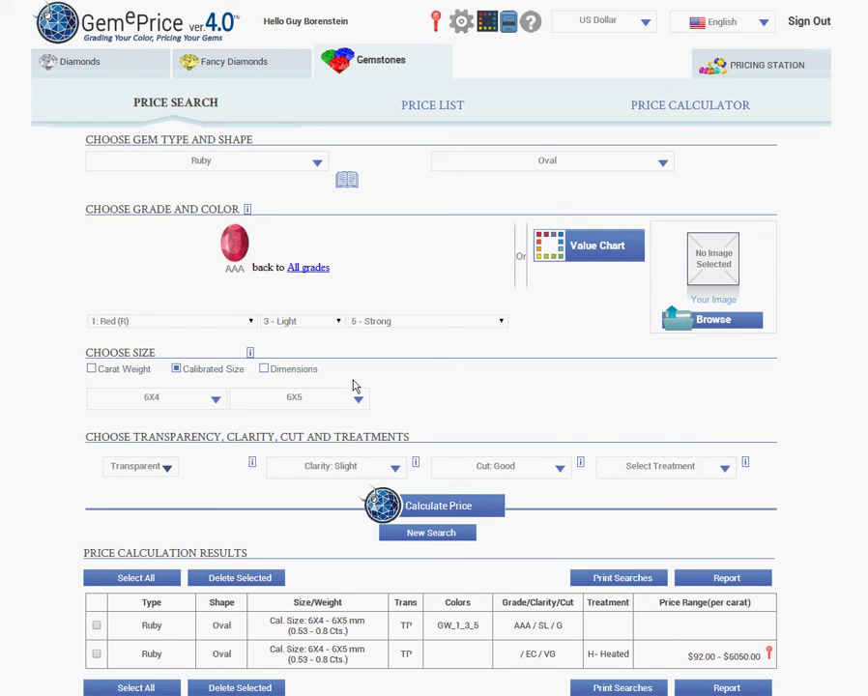
Set Eye Clean clarity, Very Good cut and H- Heated treatment, then calculate the $2150–$4850 per-carat price
left_click(350, 467)
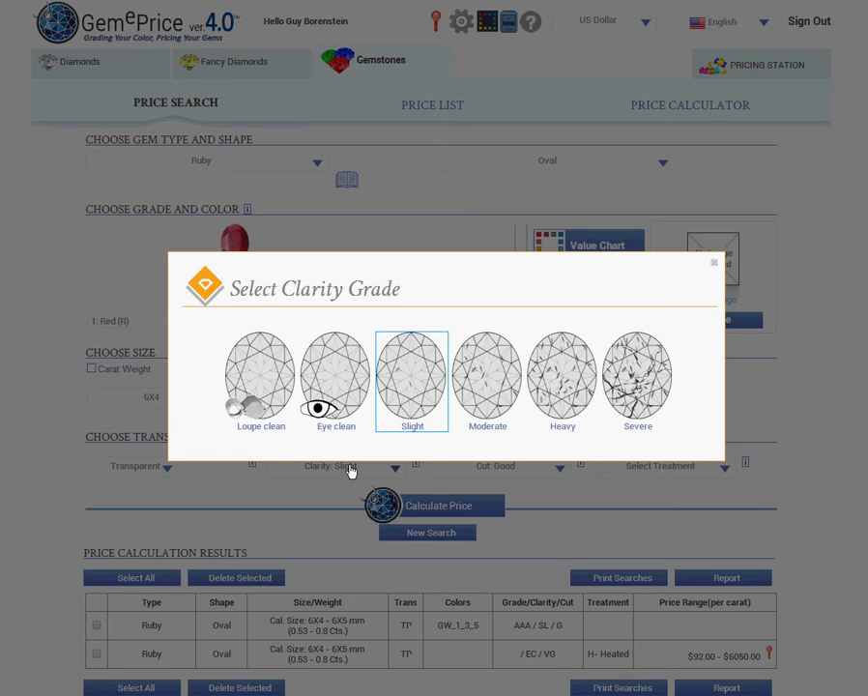
left_click(340, 379)
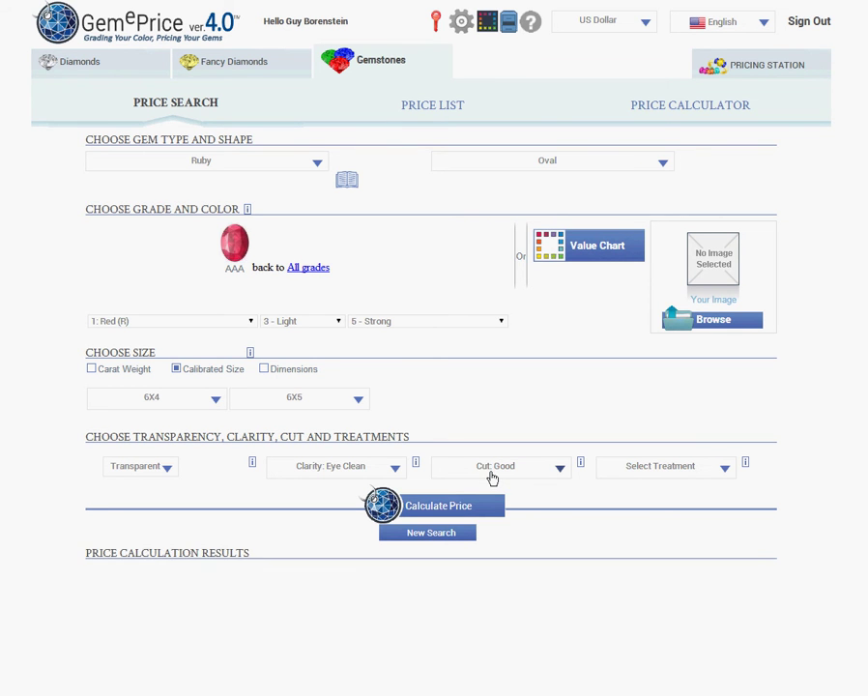
left_click(490, 473)
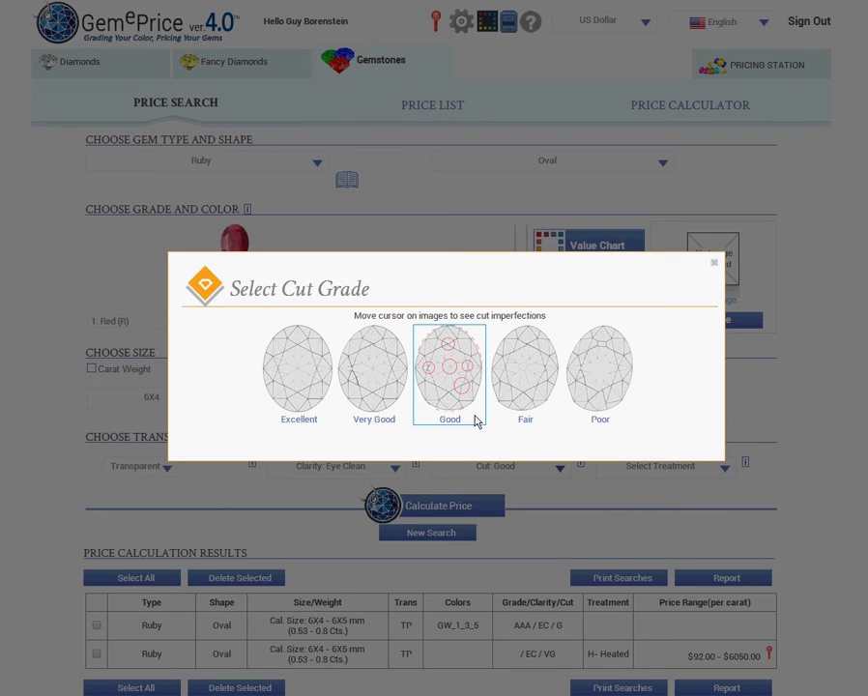
left_click(371, 376)
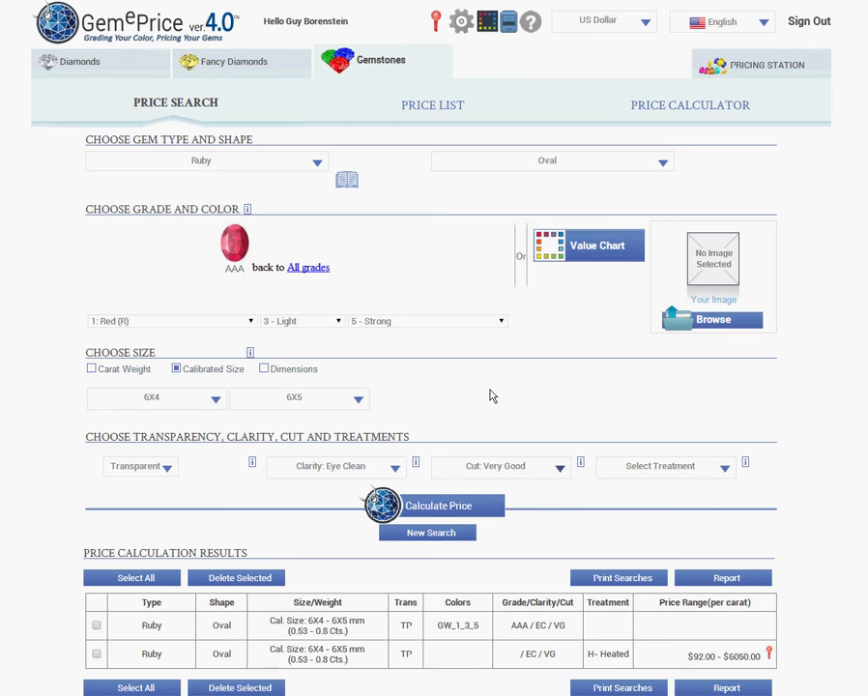
left_click(649, 472)
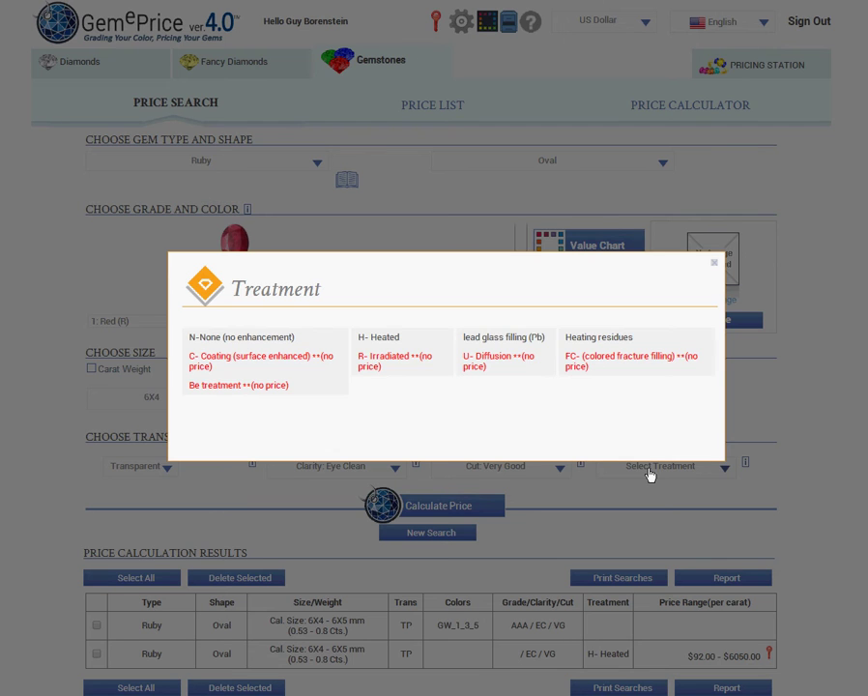
left_click(386, 342)
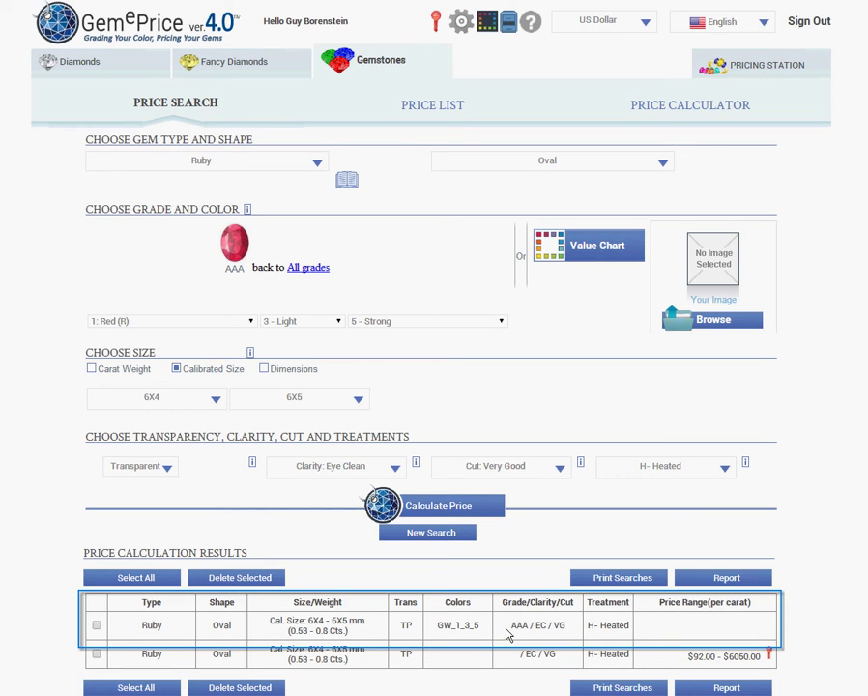
left_click(444, 511)
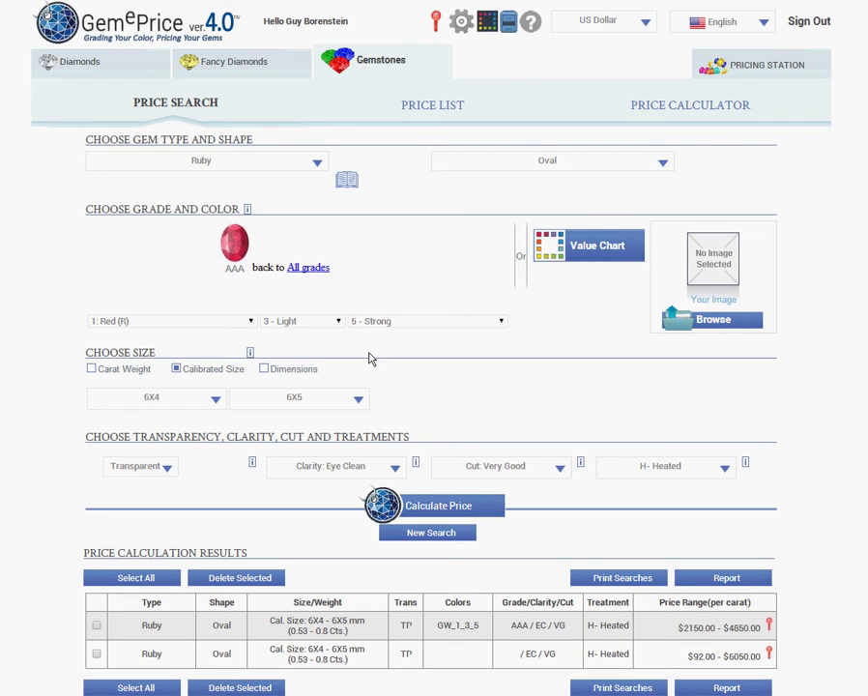
Filter the ruby price list to Moderate clarity and N-None treatment, then move to the price calculator
left_click(428, 114)
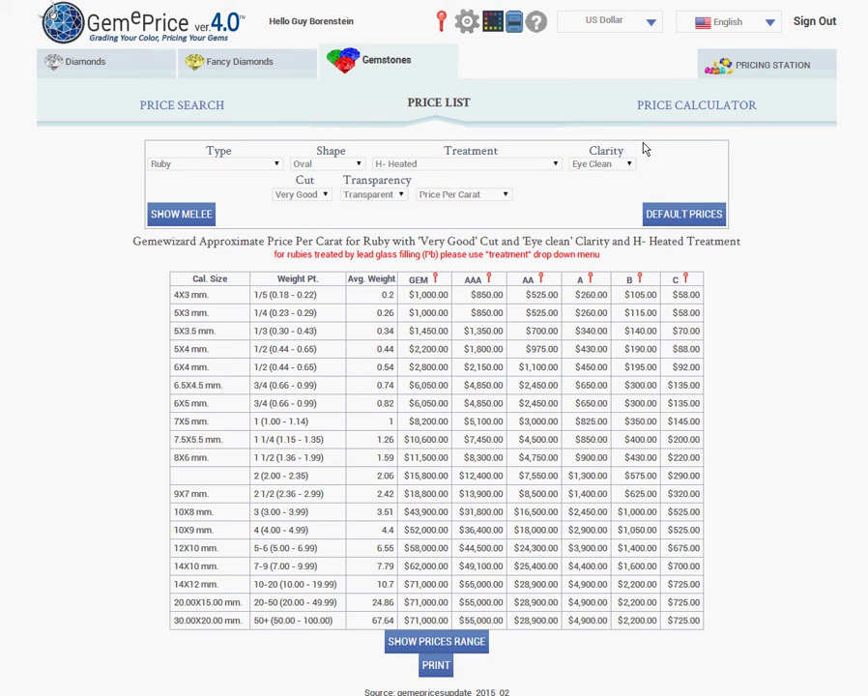
left_click(614, 164)
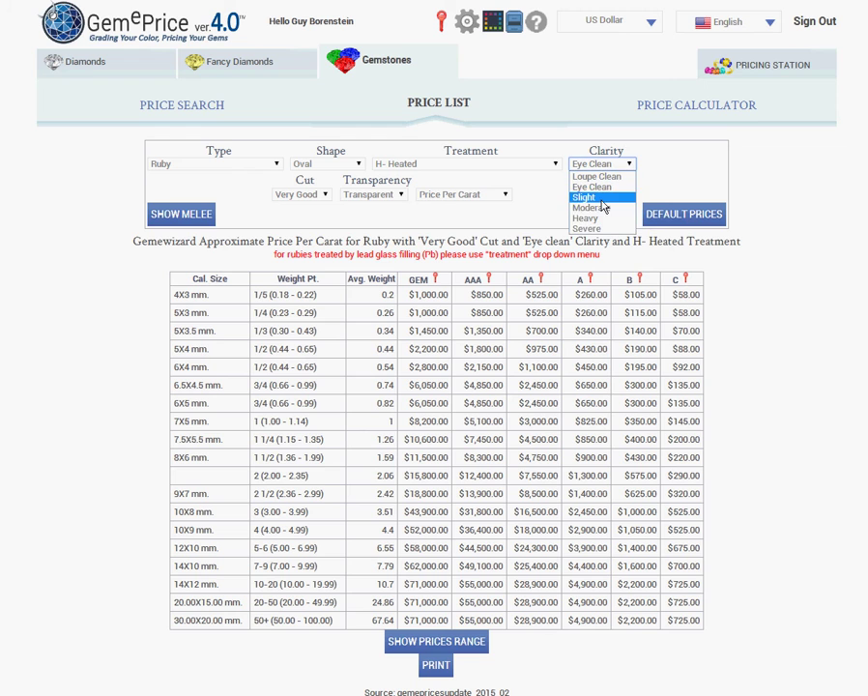
left_click(599, 209)
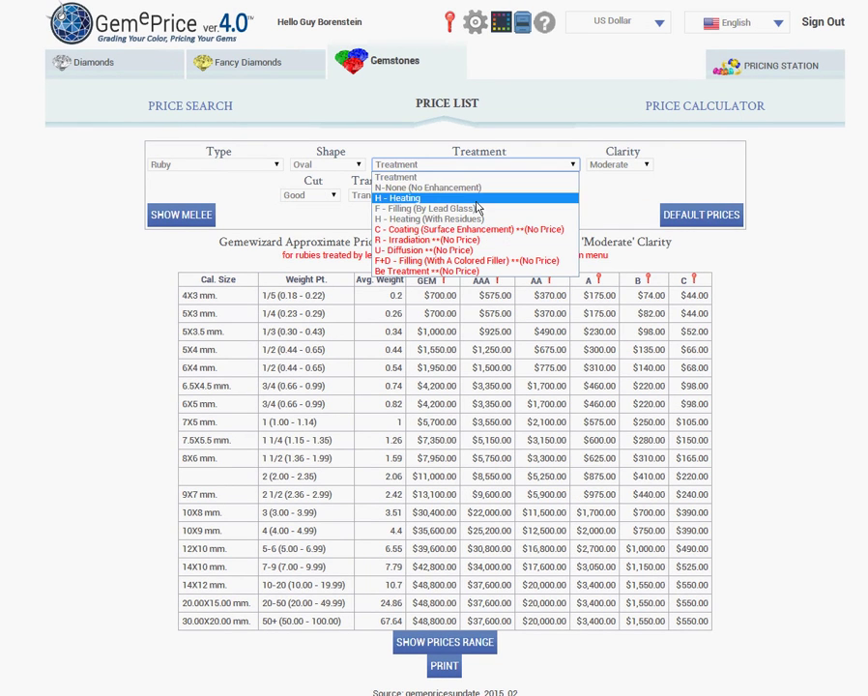
left_click(475, 208)
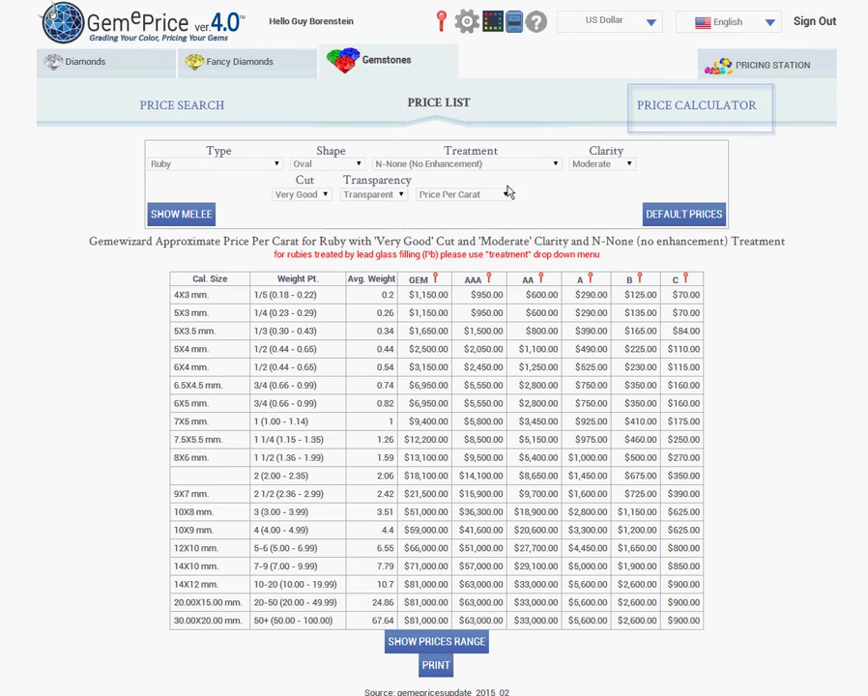
left_click(701, 113)
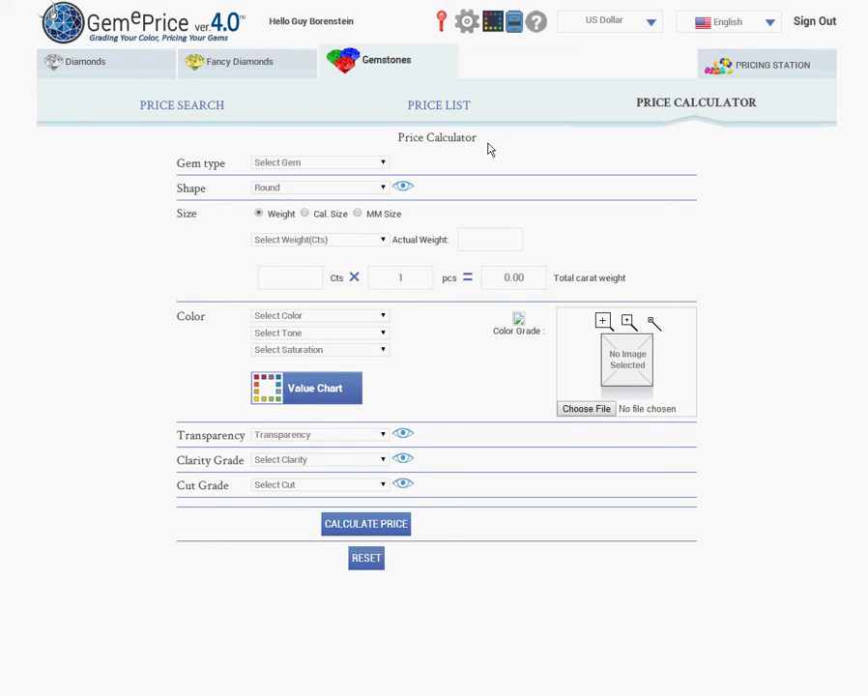
Set the calculator's gem type to Ruby
left_click(384, 162)
scroll(325, 304, "down", 4)
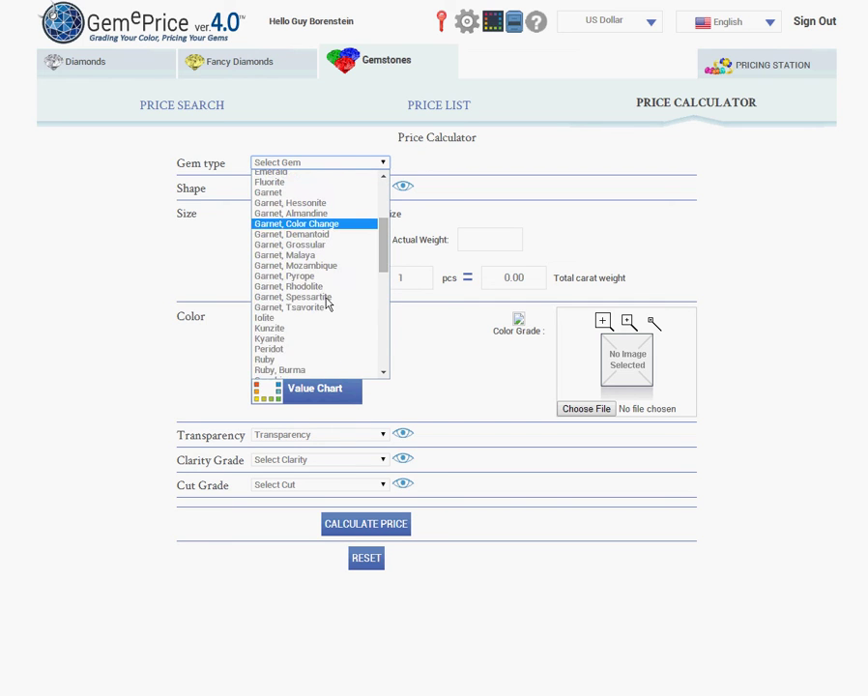
scroll(324, 314, "down", 5)
scroll(318, 289, "up", 3)
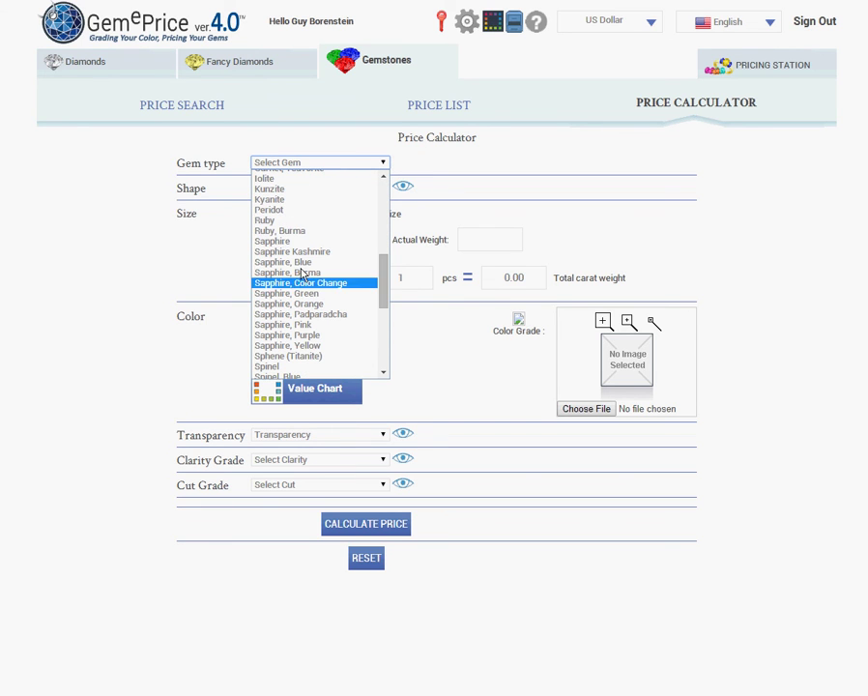
left_click(285, 222)
Pick the AAA Vivid red shade, R(1) 3/4, from the red colour chart
left_click(321, 392)
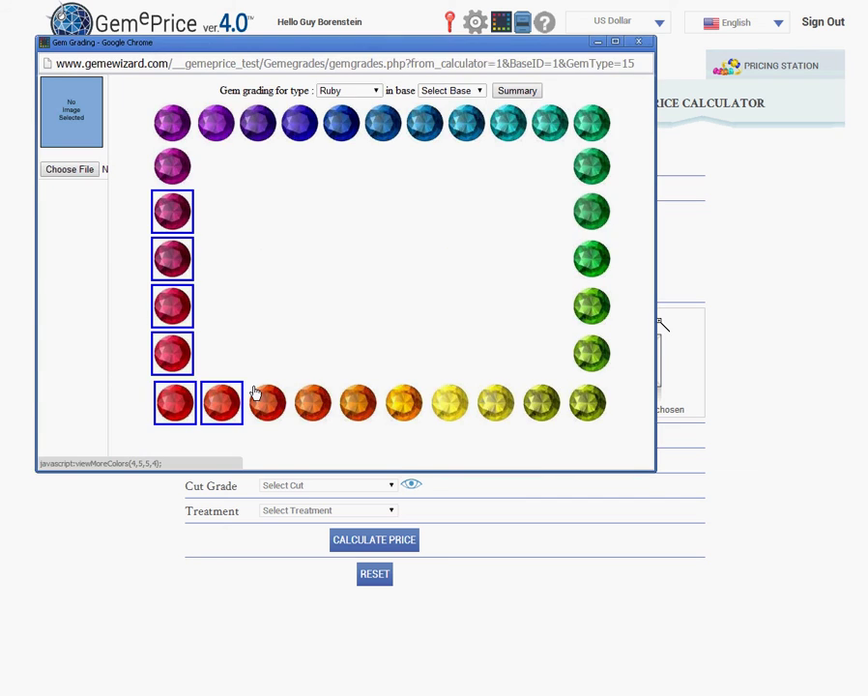
left_click(173, 352)
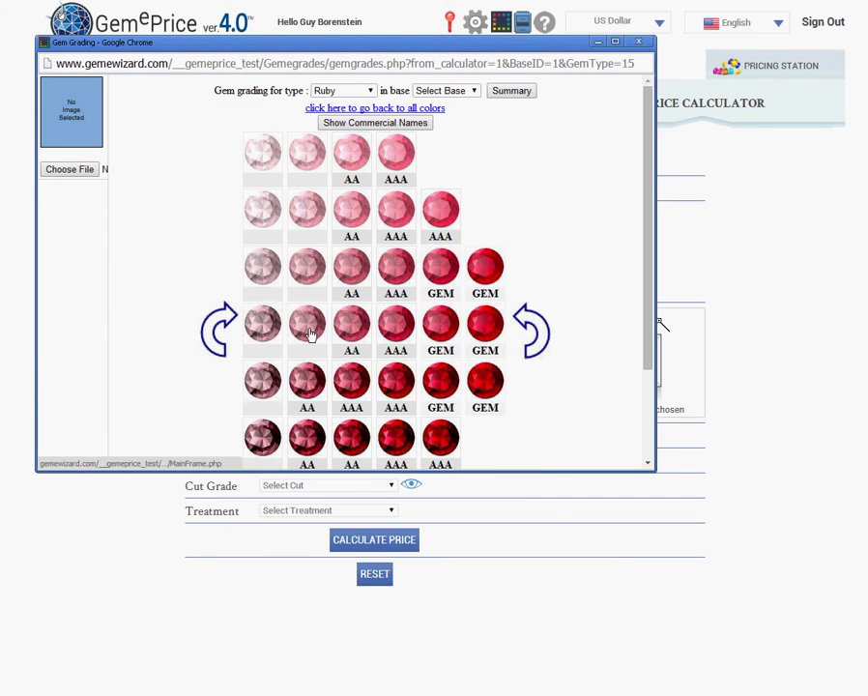
left_click(401, 218)
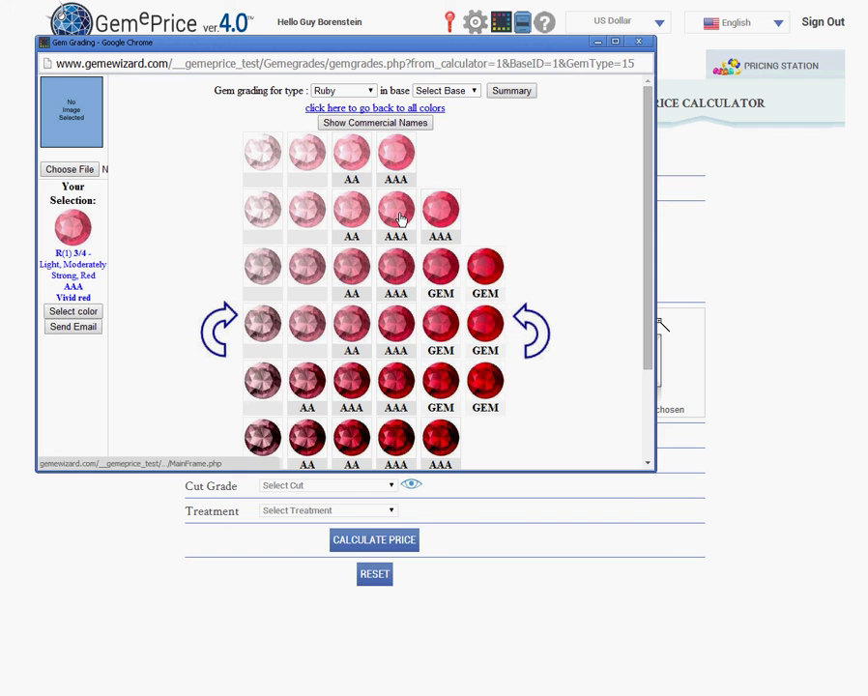
left_click(73, 311)
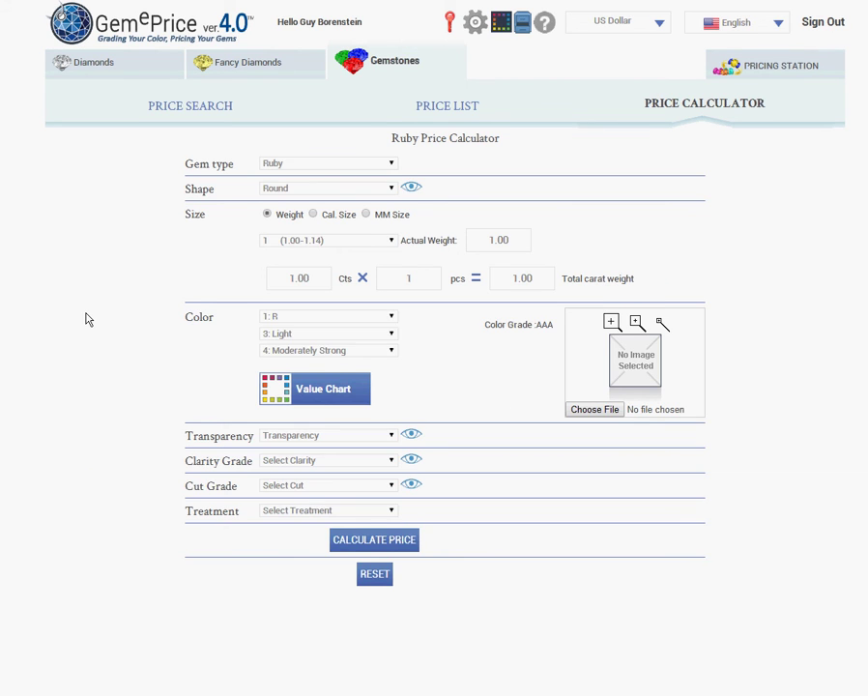
Set Eye Clean clarity, Good cut, Lead Glass Filling (Pb) and 1 carat, then calculate the price
left_click(309, 465)
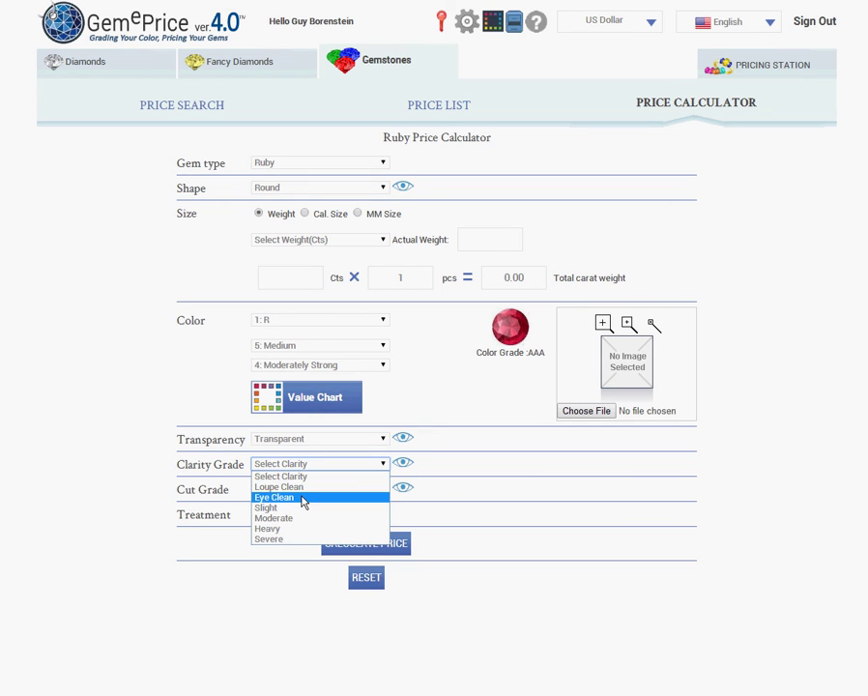
left_click(304, 496)
left_click(294, 514)
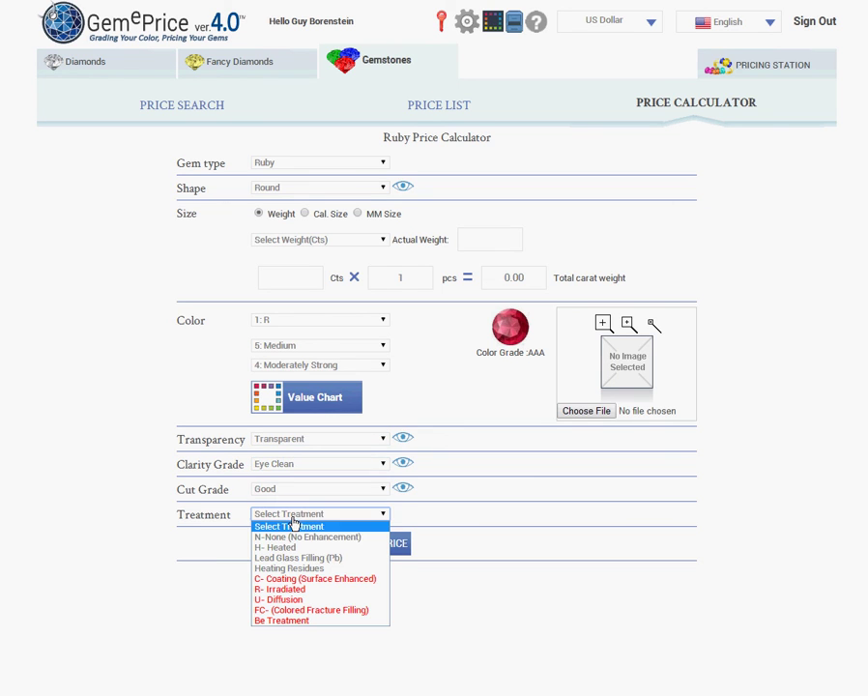
left_click(289, 559)
left_click(361, 544)
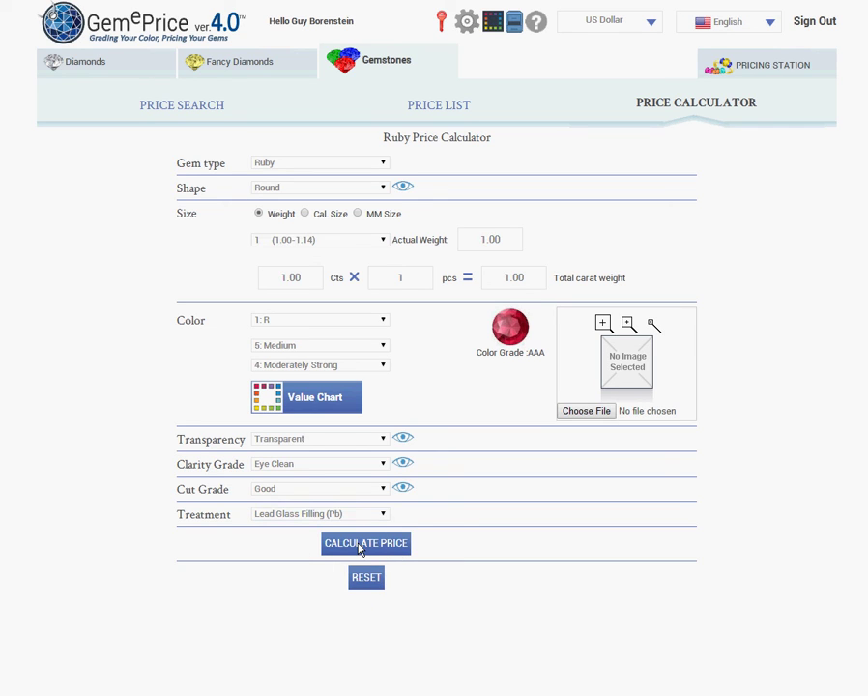
left_click(361, 544)
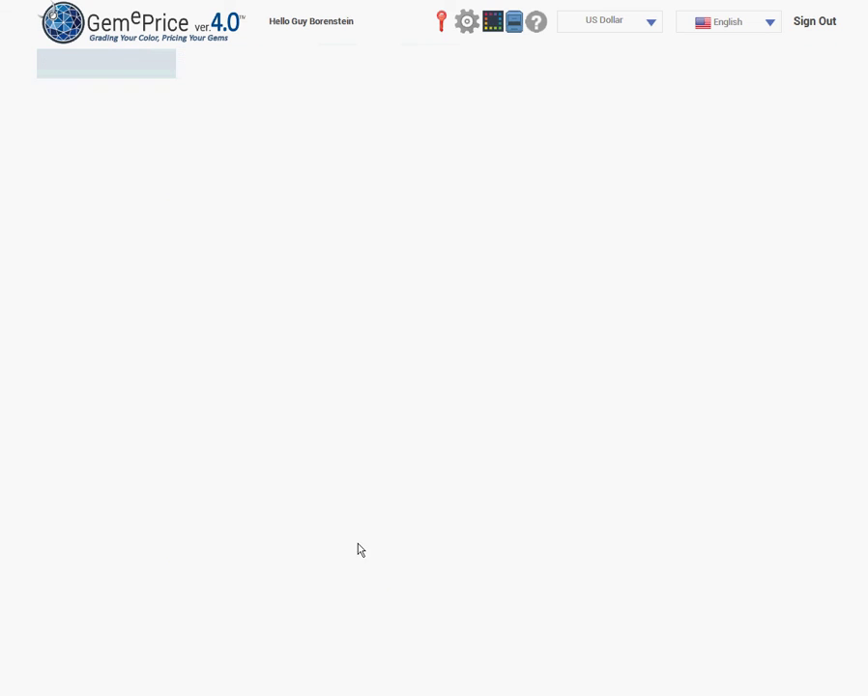